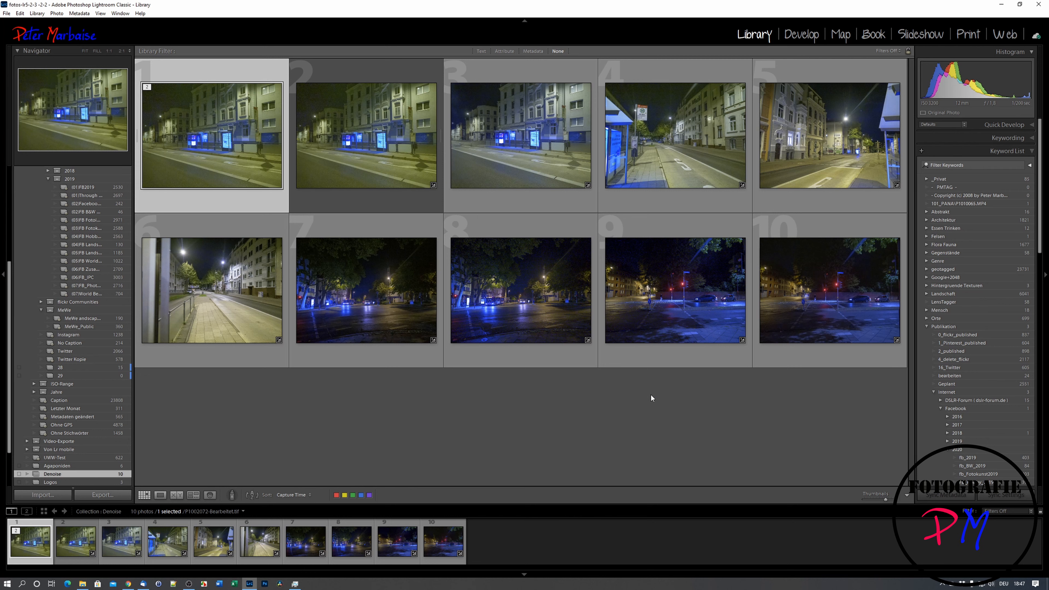
- Open the night bus stop photo P1002074.RW2 enlarged and inspect the noise on the building facades at close zoom
{"action": "double_click", "coordinate": [682, 175]}
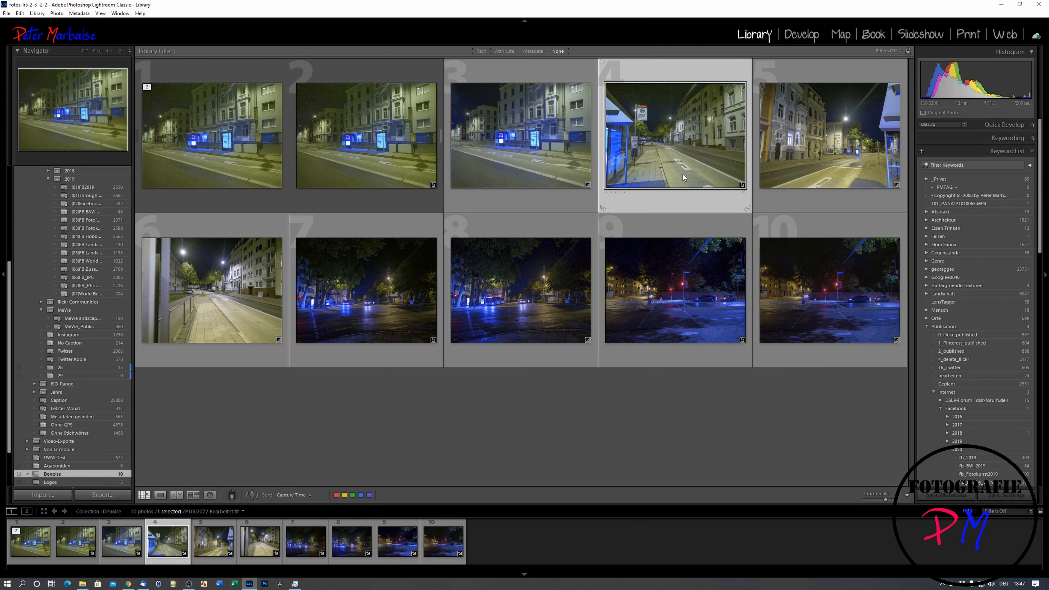
{"action": "left_click", "coordinate": [661, 186]}
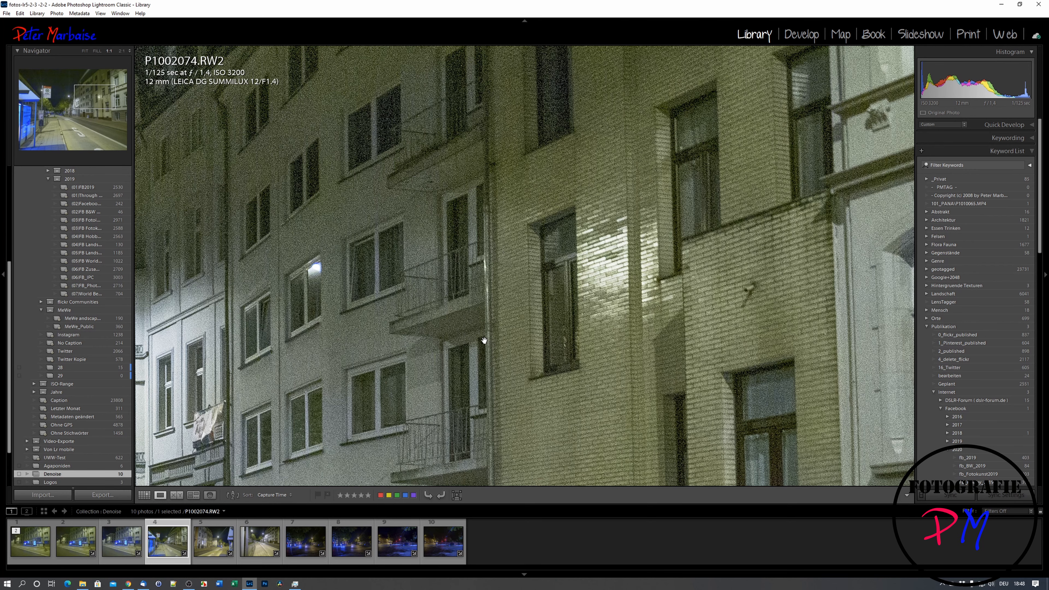
{"action": "left_click", "coordinate": [483, 359]}
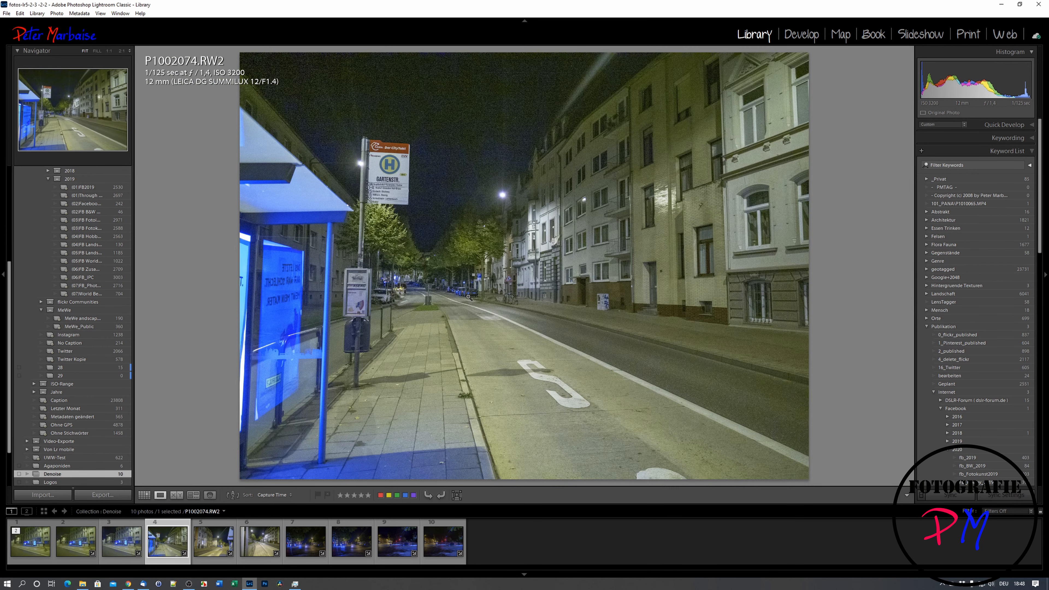
- Send P1002074.RW2 to Topaz DeNoise AI as a 16-bit ProPhoto RGB TIFF copy with Lightroom adjustments, declining the software update
{"action": "right_click", "coordinate": [469, 297]}
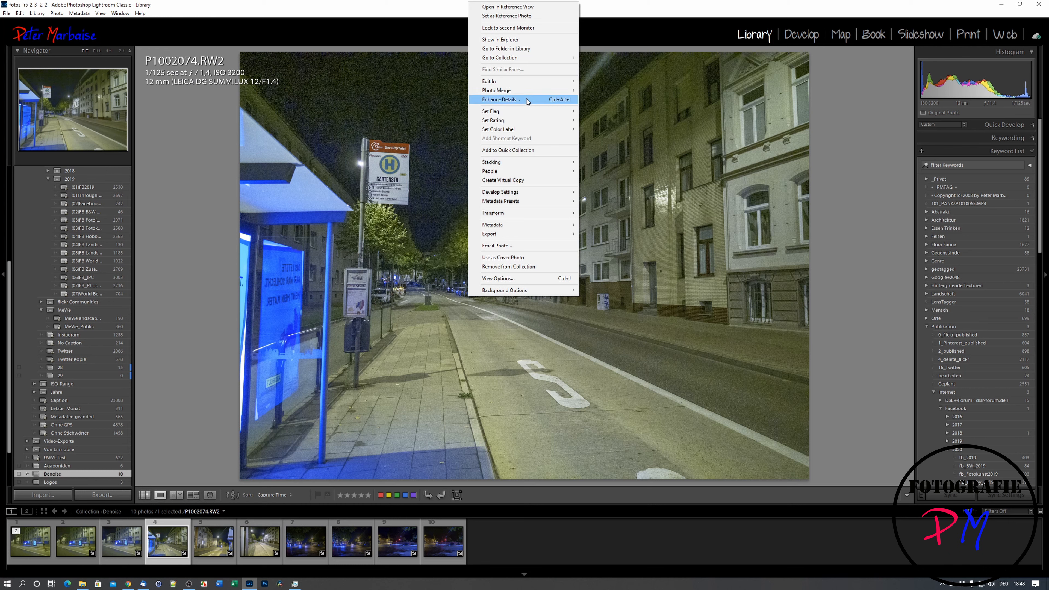
{"action": "mouse_move", "coordinate": [528, 83]}
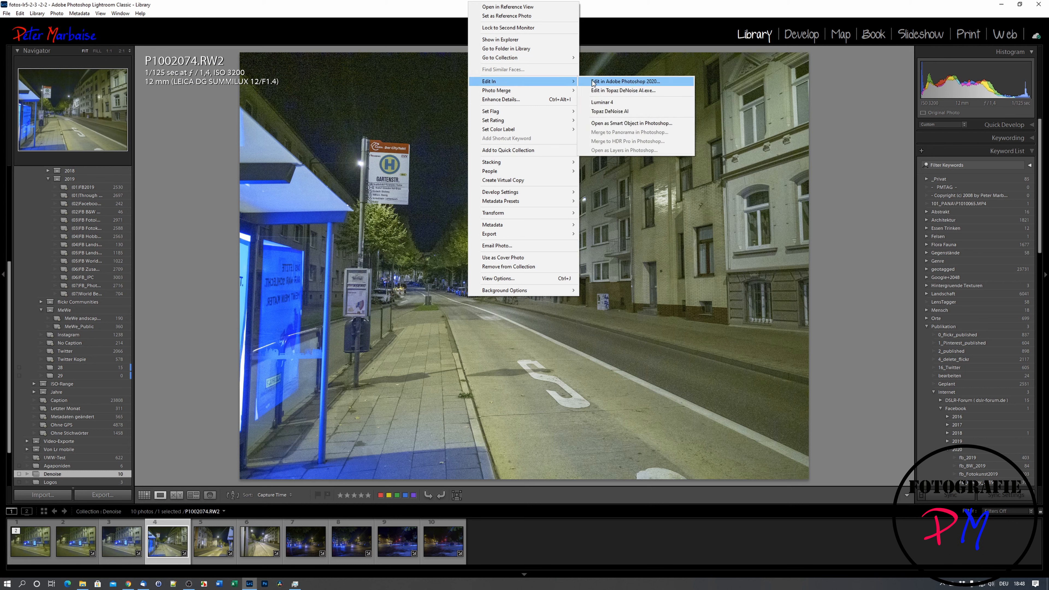
{"action": "left_click", "coordinate": [603, 112]}
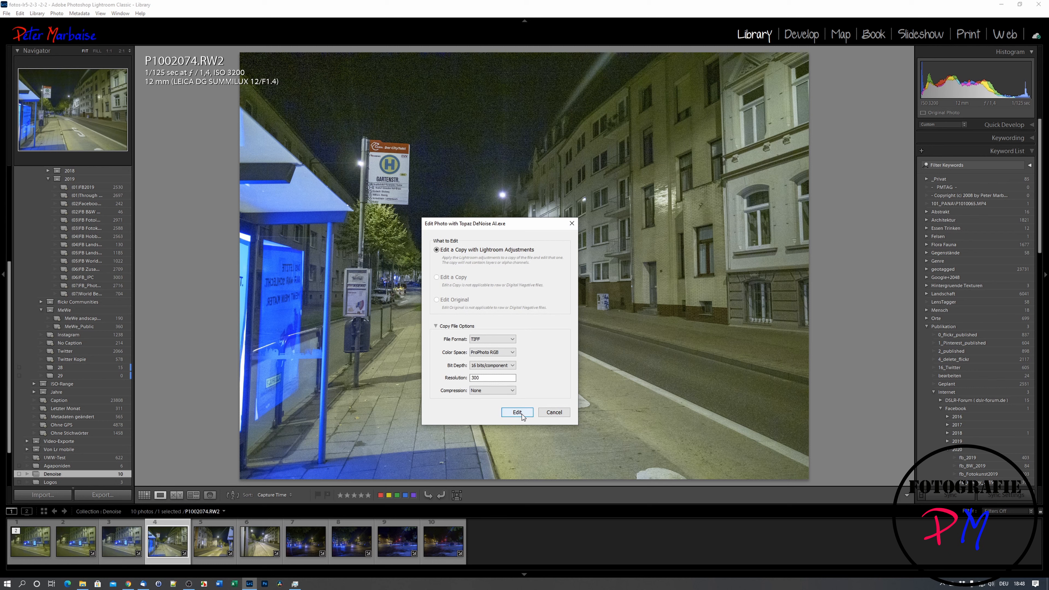
{"action": "left_click", "coordinate": [517, 413]}
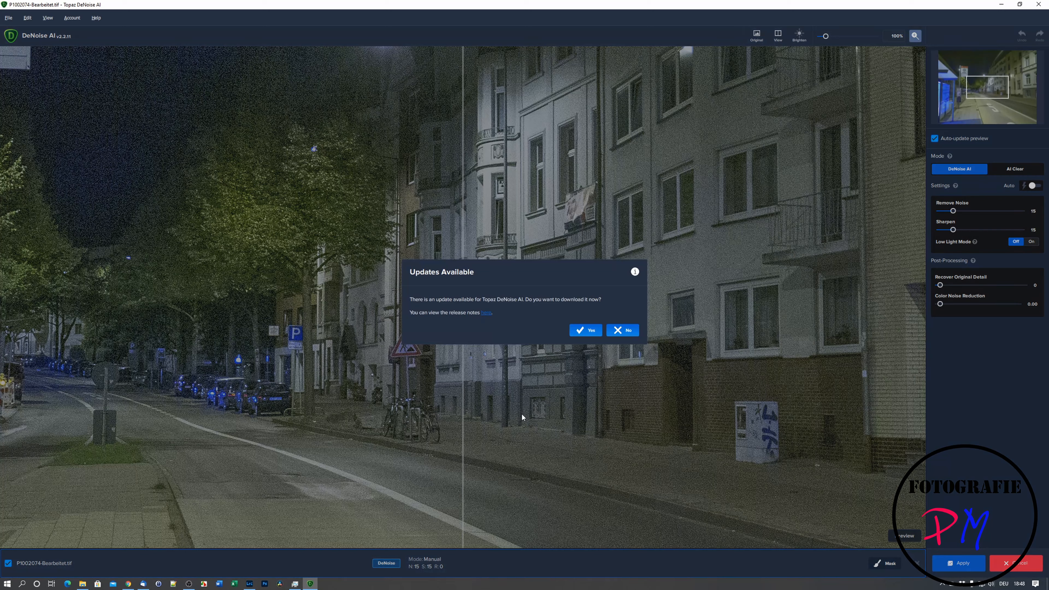
{"action": "left_click", "coordinate": [614, 333]}
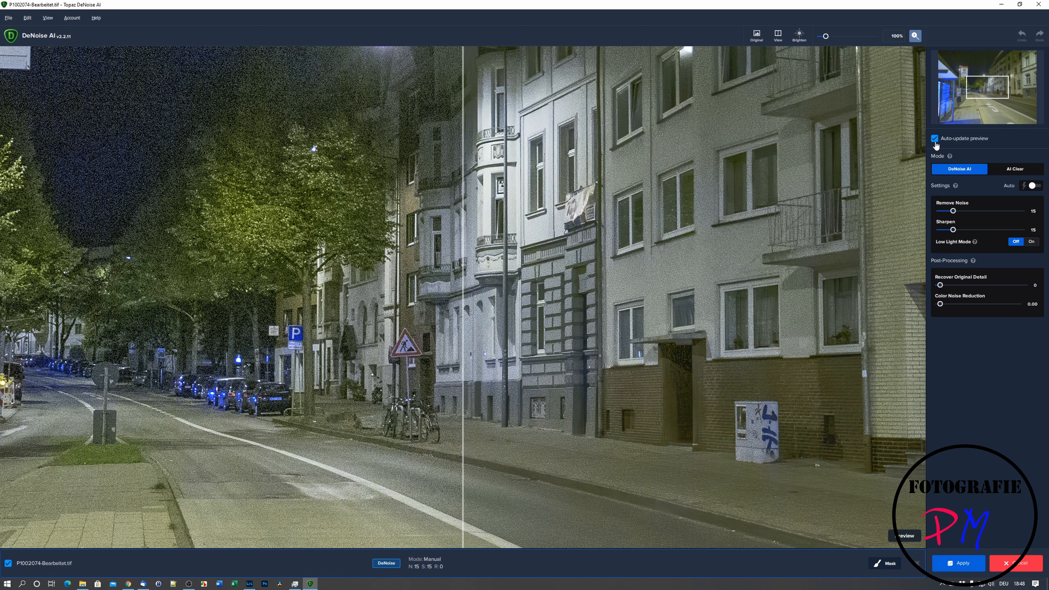
- Switch the denoising mode to AI Clear with Remove Noise on High, and compare both sides of the split preview
{"action": "left_click_drag", "start_coordinate": [597, 177], "coordinate": [603, 260]}
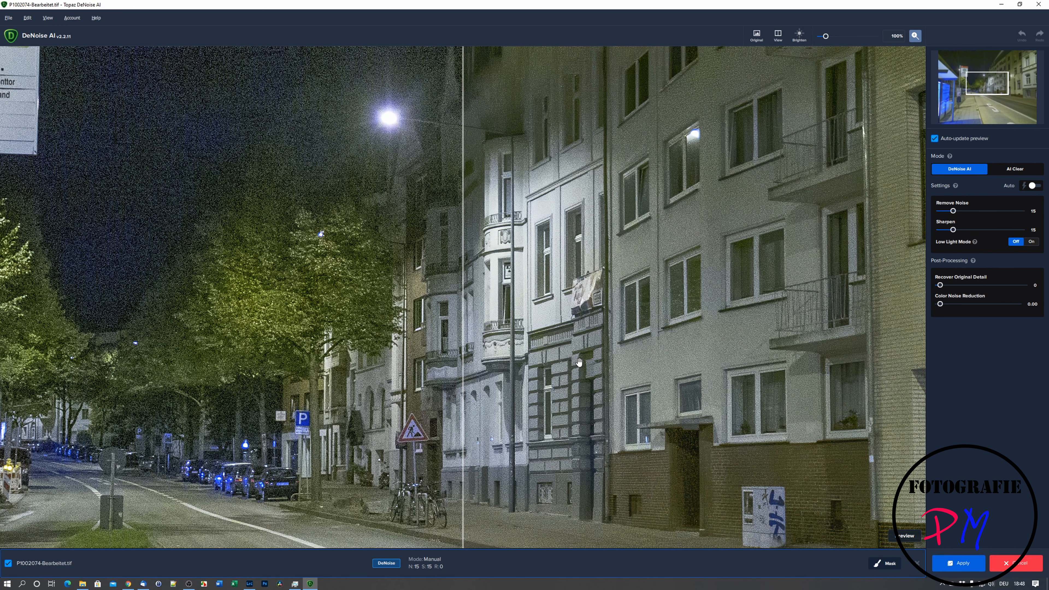
{"action": "left_click_drag", "start_coordinate": [987, 83], "coordinate": [989, 86]}
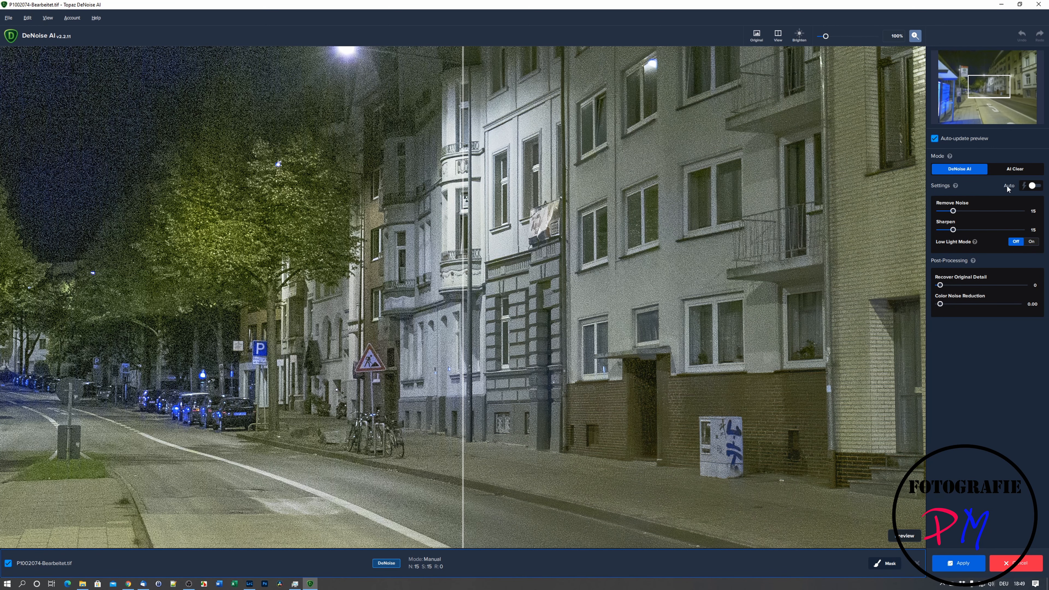
{"action": "left_click", "coordinate": [1013, 171]}
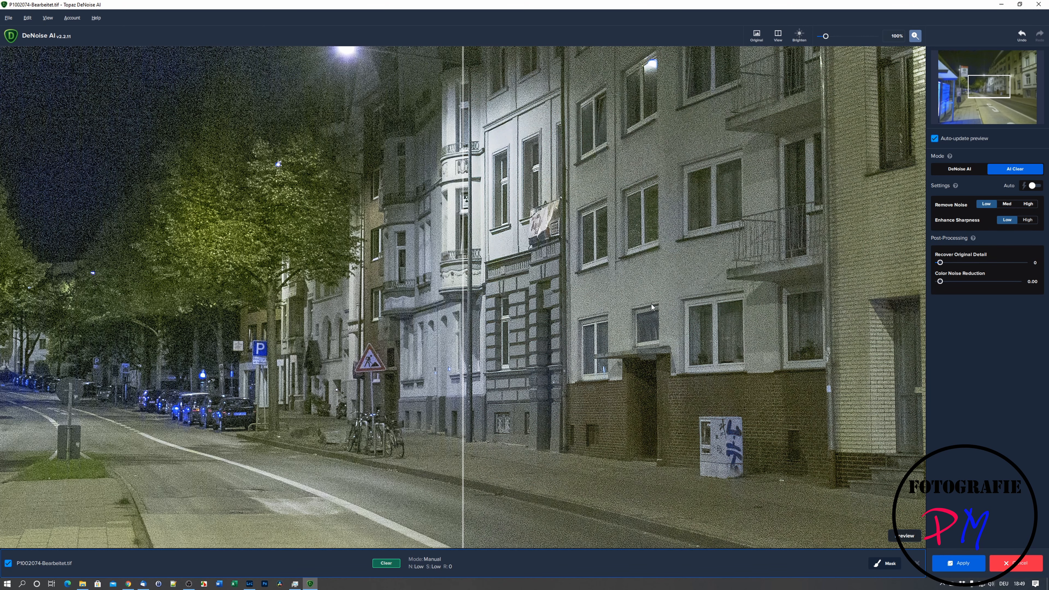
{"action": "left_click", "coordinate": [1028, 204]}
{"action": "left_click_drag", "start_coordinate": [463, 364], "coordinate": [483, 381]}
{"action": "left_click", "coordinate": [480, 395]}
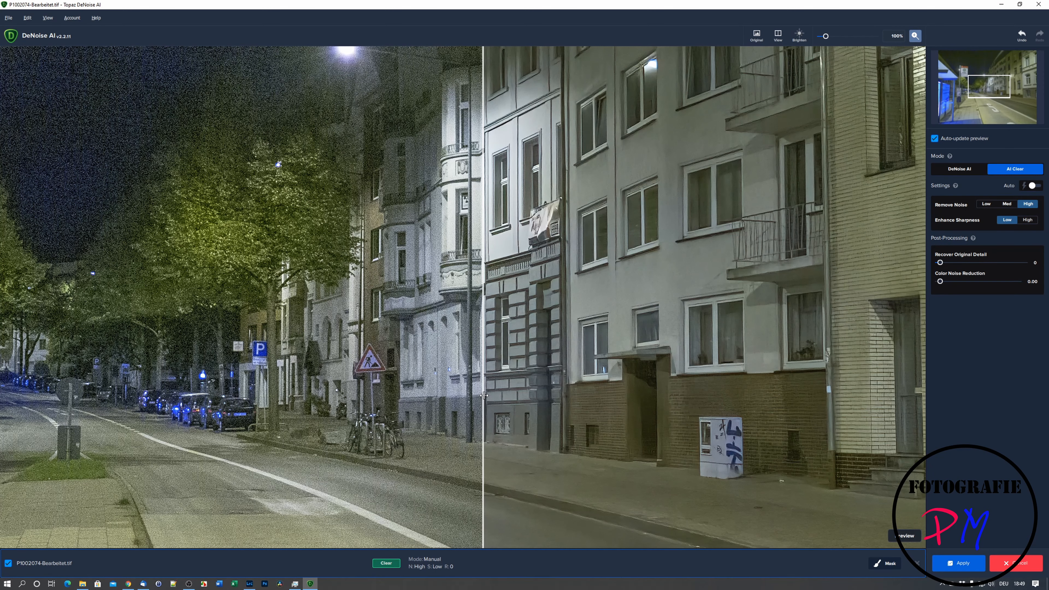
{"action": "left_click_drag", "start_coordinate": [484, 396], "coordinate": [511, 422]}
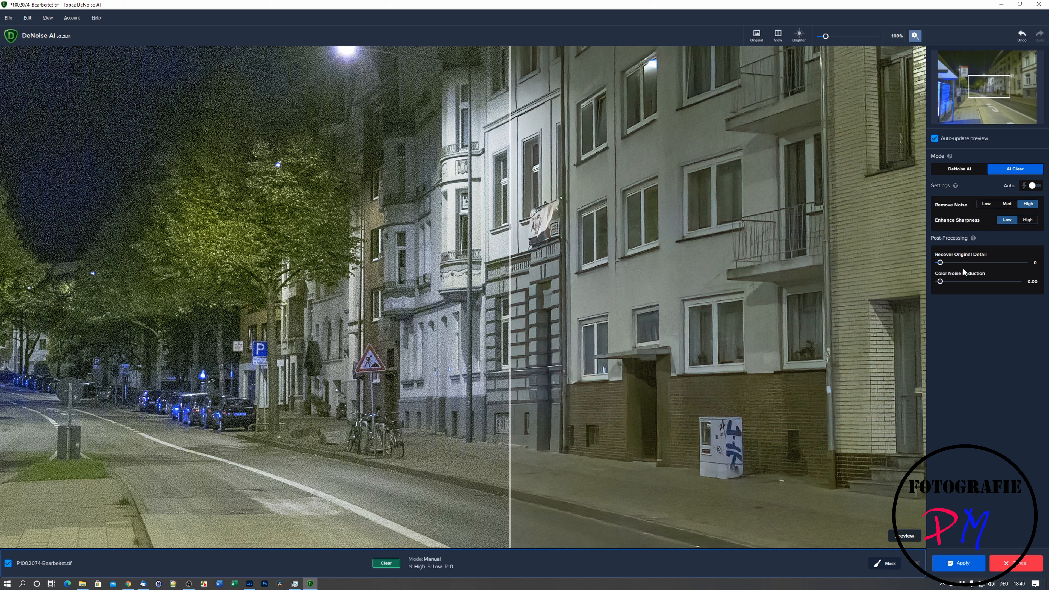
{"action": "left_click", "coordinate": [942, 265]}
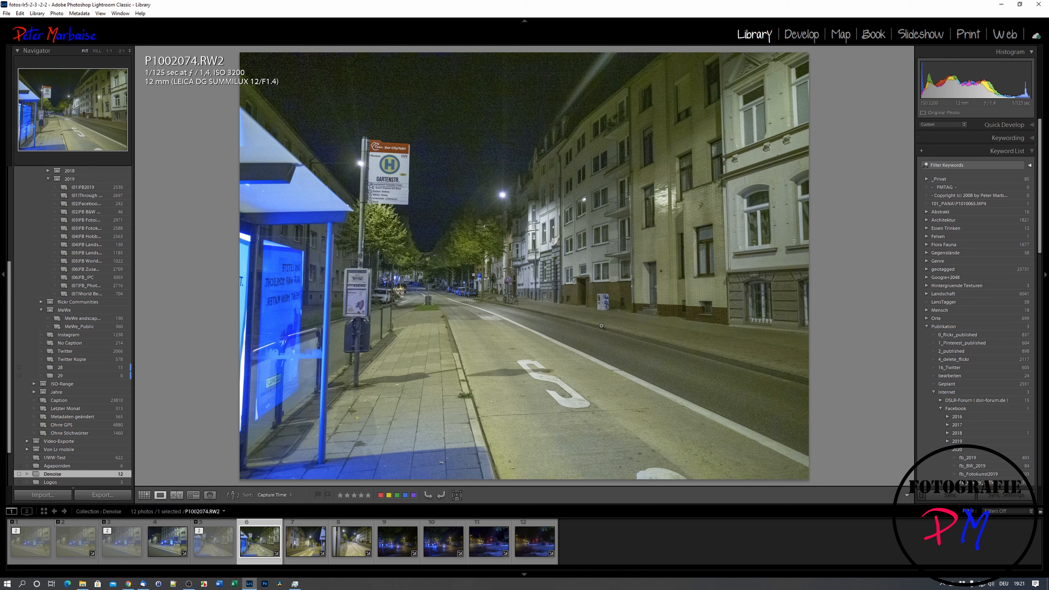
- Open another edited copy of the original P1002074.RW2 from Lightroom in Topaz DeNoise AI
{"action": "right_click", "coordinate": [569, 295]}
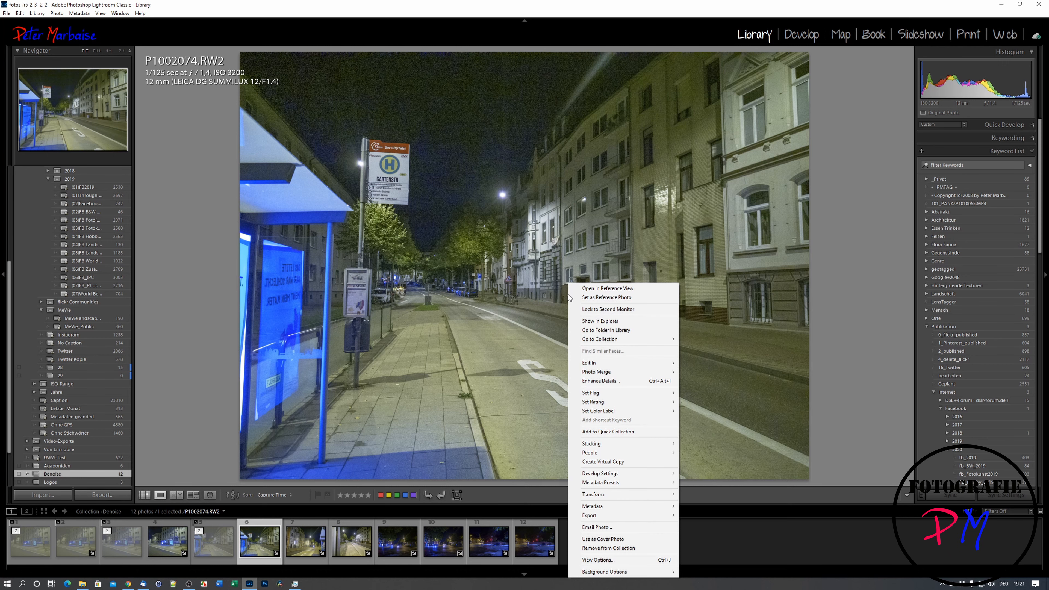
{"action": "mouse_move", "coordinate": [607, 366]}
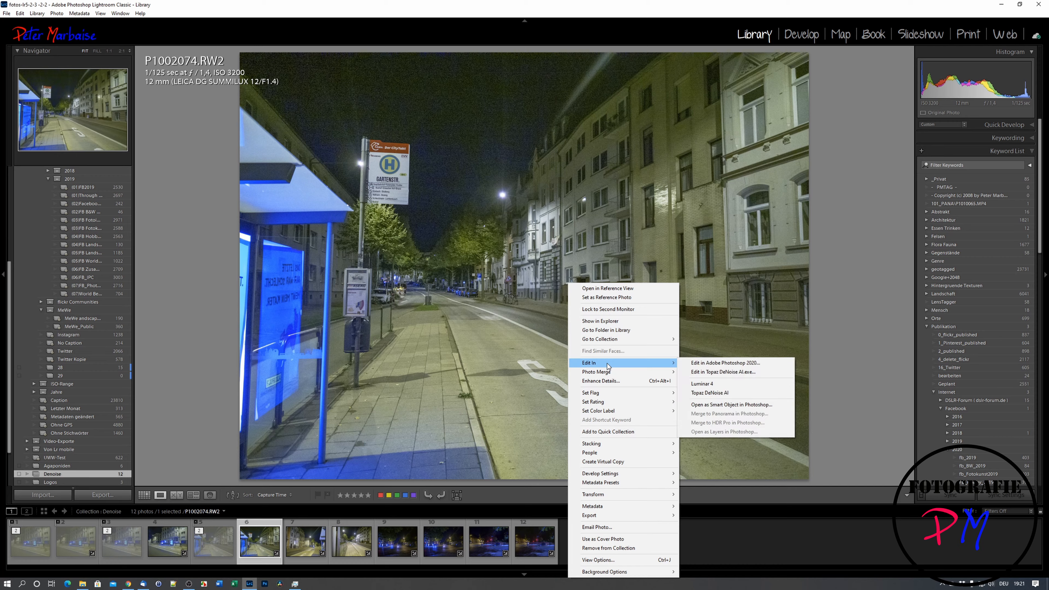
{"action": "left_click", "coordinate": [723, 371]}
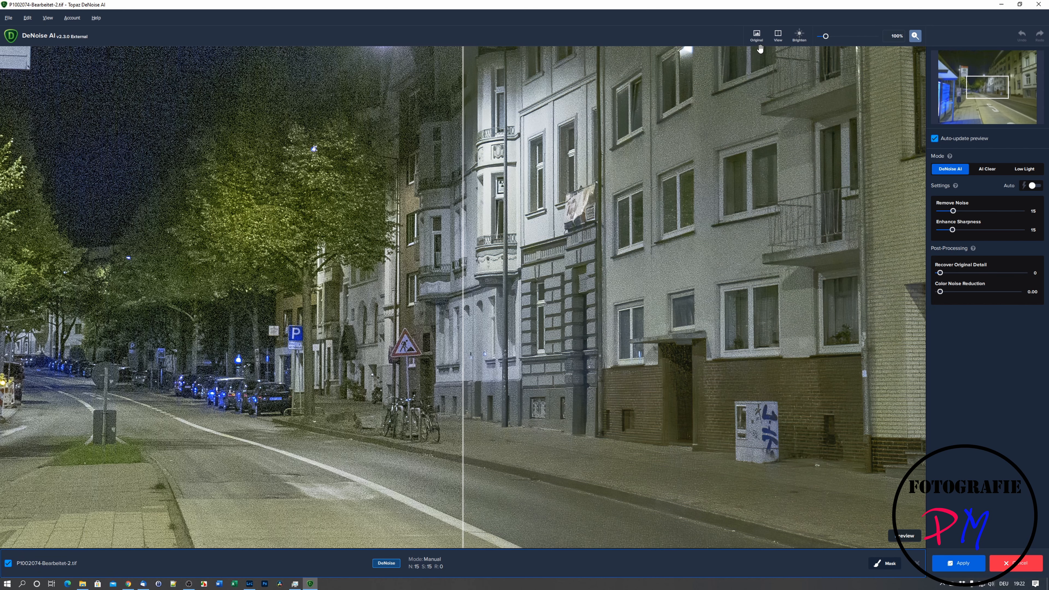
- Compare the original with the DeNoise AI, AI Clear and Low Light results in Comparison View, and return to the split view
{"action": "left_click", "coordinate": [777, 39]}
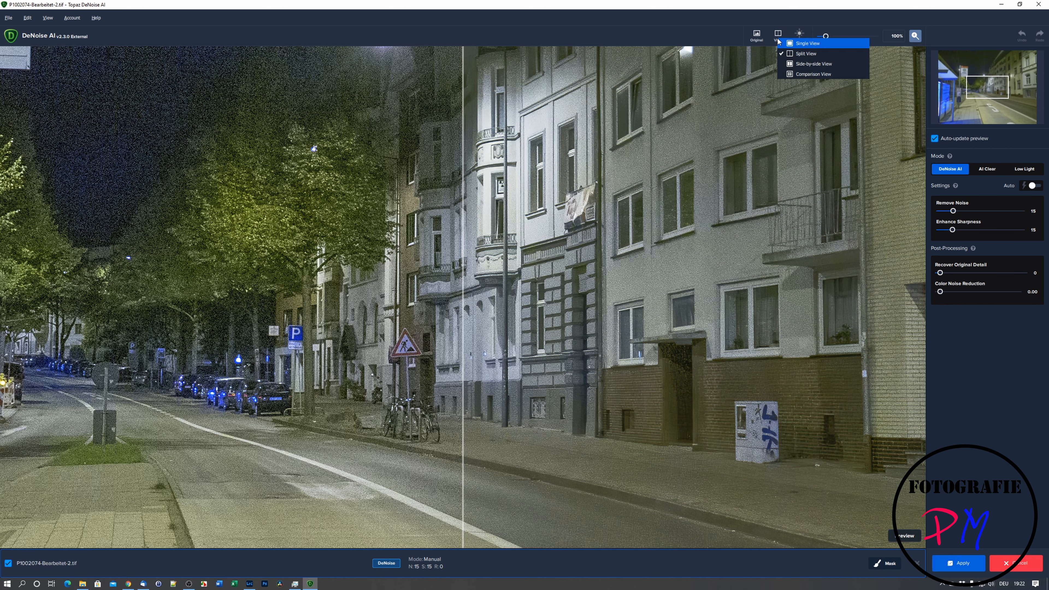
{"action": "left_click", "coordinate": [796, 74]}
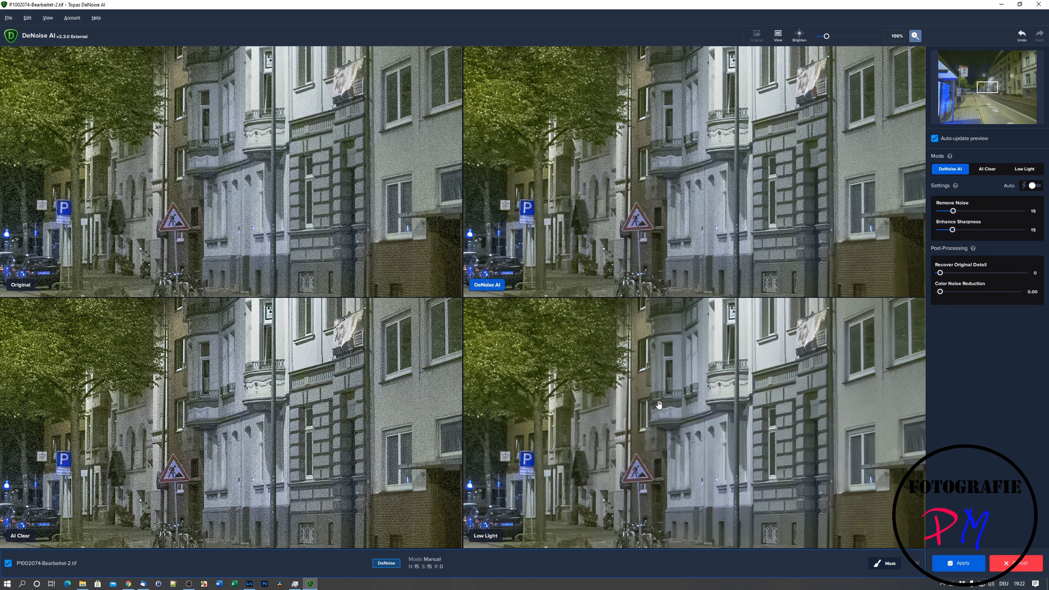
{"action": "left_click", "coordinate": [778, 47]}
{"action": "left_click", "coordinate": [784, 48]}
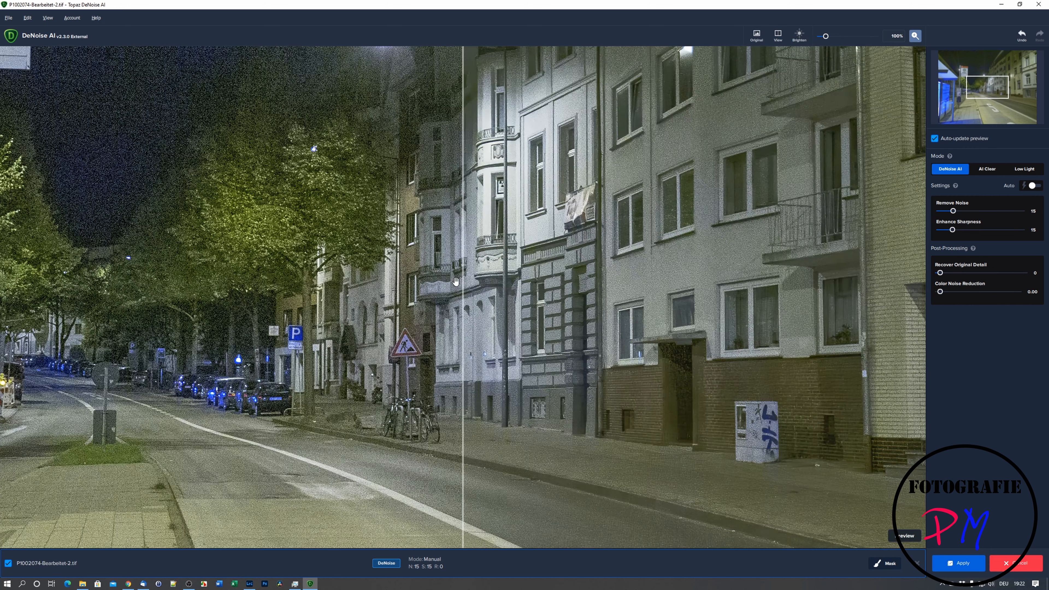
- Change the mode from DeNoise AI to Low Light, comparing each result with the original across the split divider
{"action": "left_click_drag", "start_coordinate": [463, 289], "coordinate": [668, 408]}
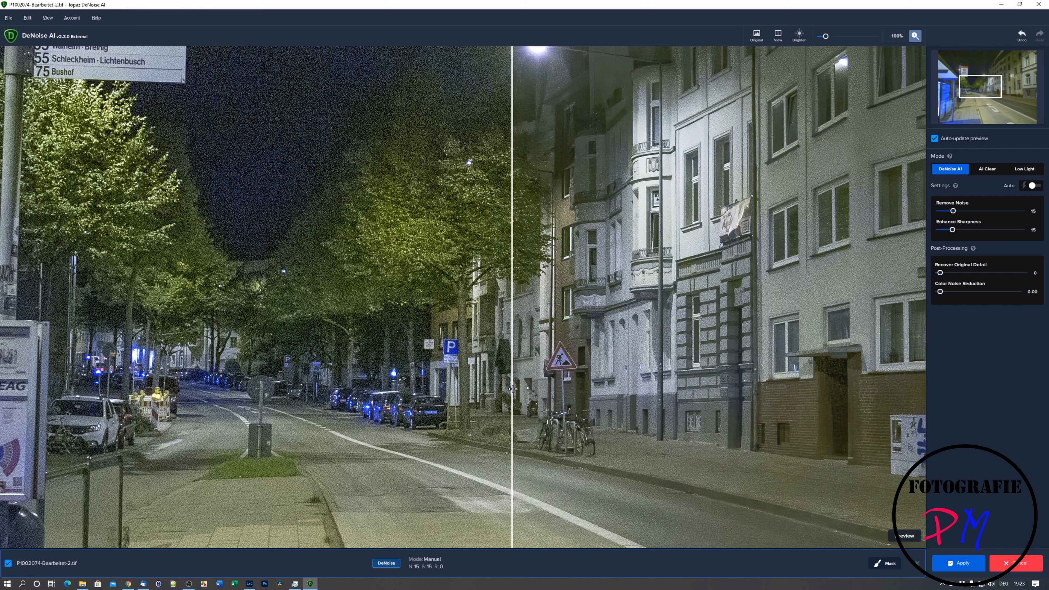
{"action": "left_click_drag", "start_coordinate": [512, 389], "coordinate": [575, 396]}
{"action": "left_click", "coordinate": [1024, 169]}
{"action": "left_click_drag", "start_coordinate": [575, 450], "coordinate": [679, 451]}
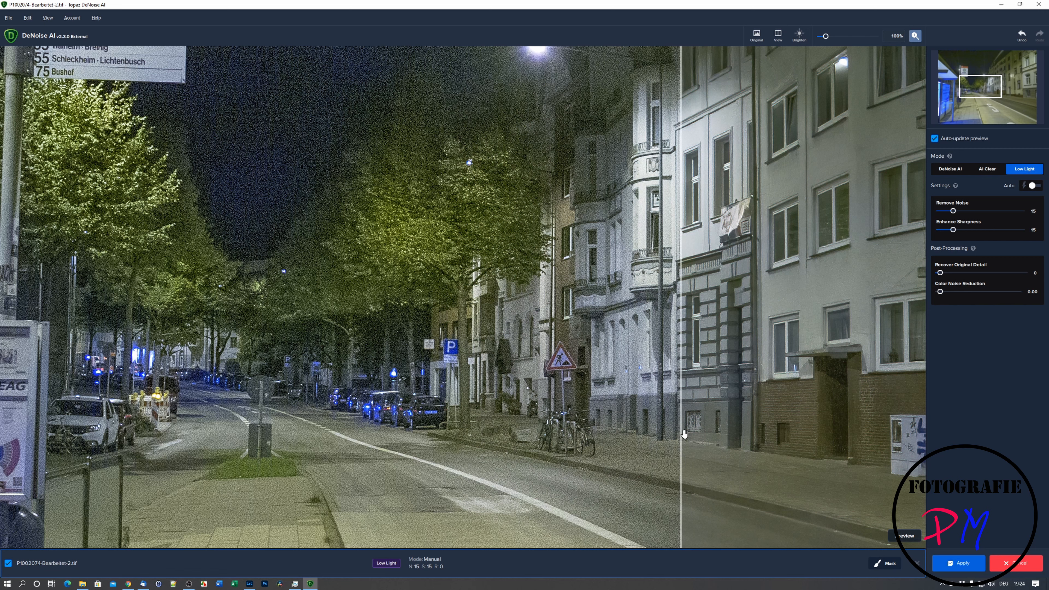
{"action": "left_click_drag", "start_coordinate": [681, 436], "coordinate": [521, 426]}
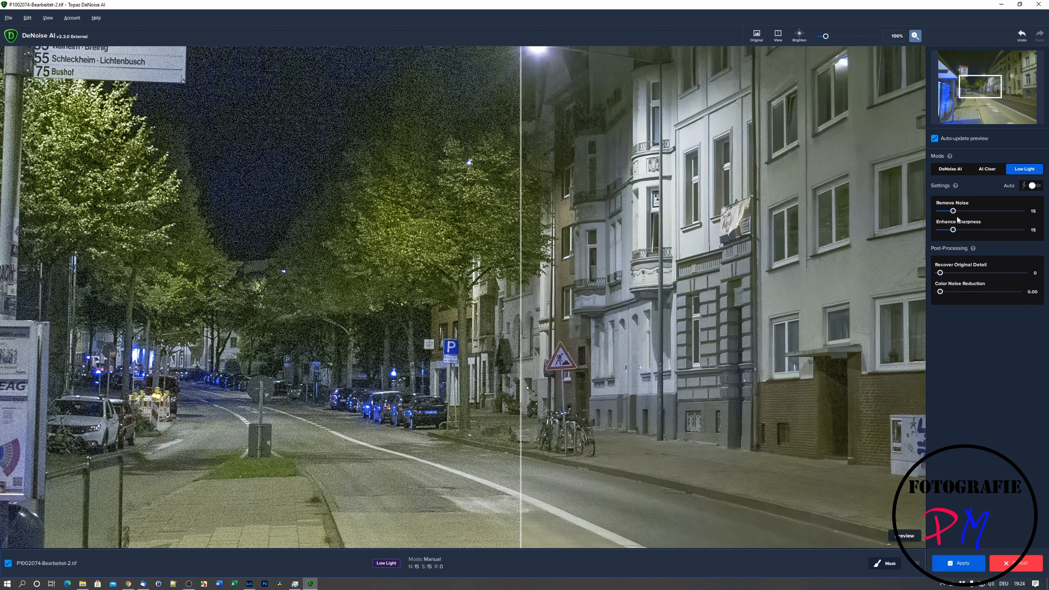
- Set Remove Noise to 13 and Recover Original Detail to 10, checking each change across the split divider
{"action": "left_click_drag", "start_coordinate": [954, 212], "coordinate": [953, 212]}
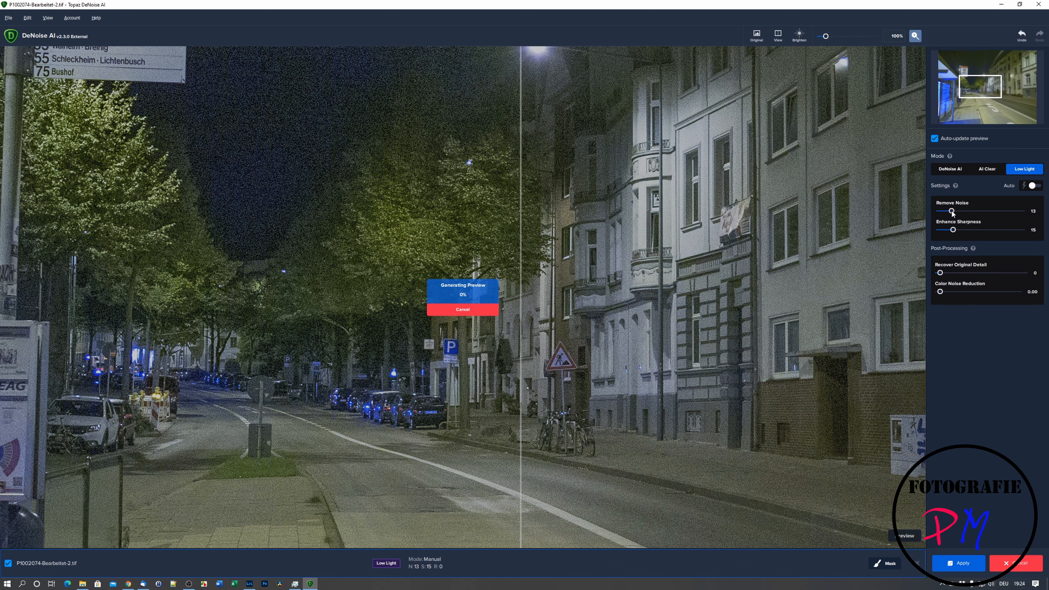
{"action": "left_click_drag", "start_coordinate": [522, 430], "coordinate": [552, 439]}
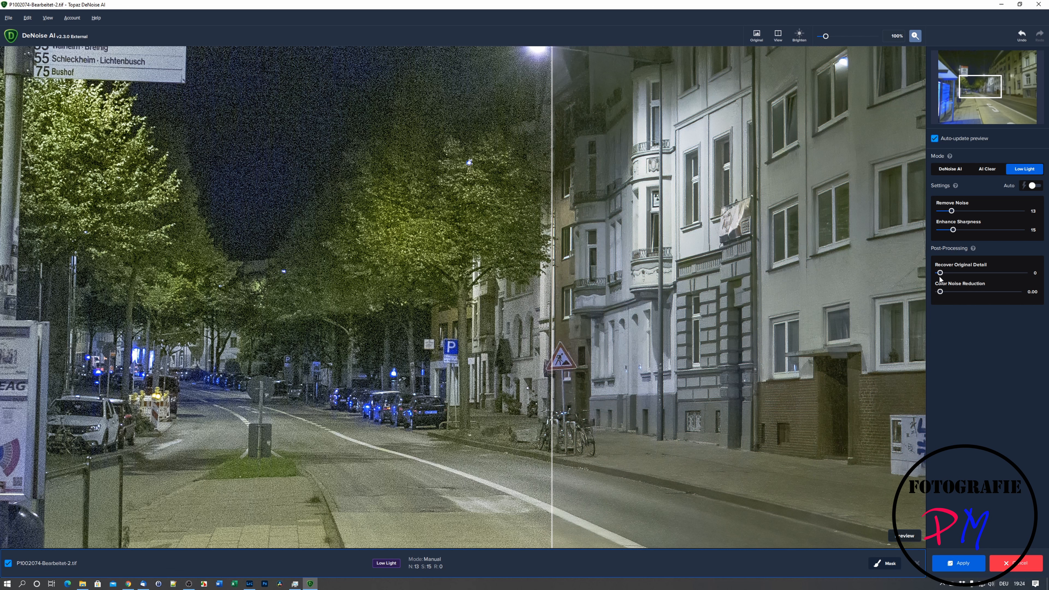
{"action": "left_click_drag", "start_coordinate": [940, 274], "coordinate": [949, 274]}
{"action": "left_click_drag", "start_coordinate": [552, 451], "coordinate": [599, 456]}
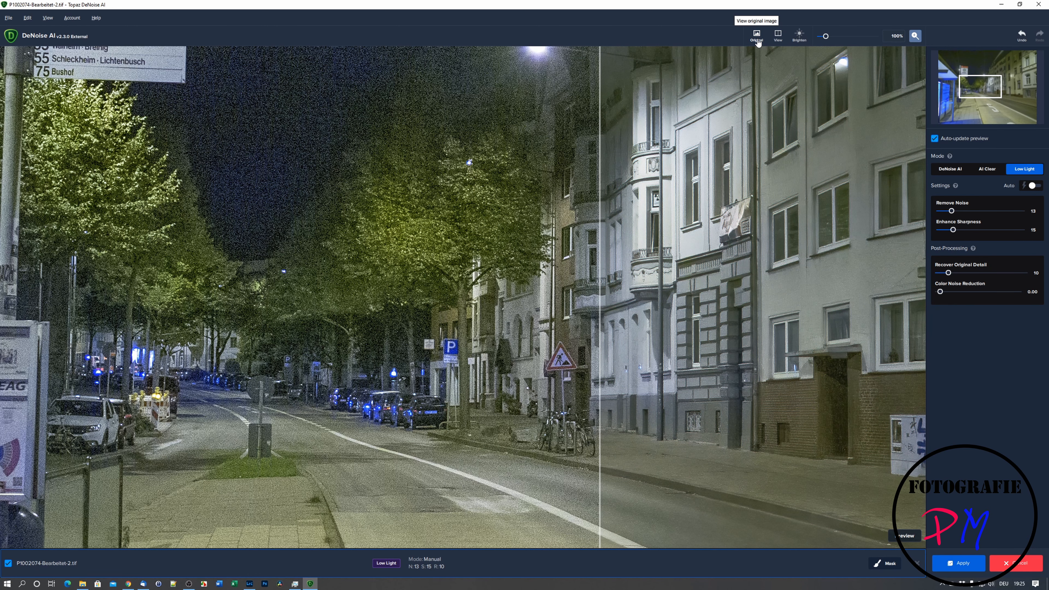
- Show the denoised photo in Single View, enlarge the street scene to 174%, and compare it with the original
{"action": "left_click", "coordinate": [778, 35]}
{"action": "left_click", "coordinate": [801, 45]}
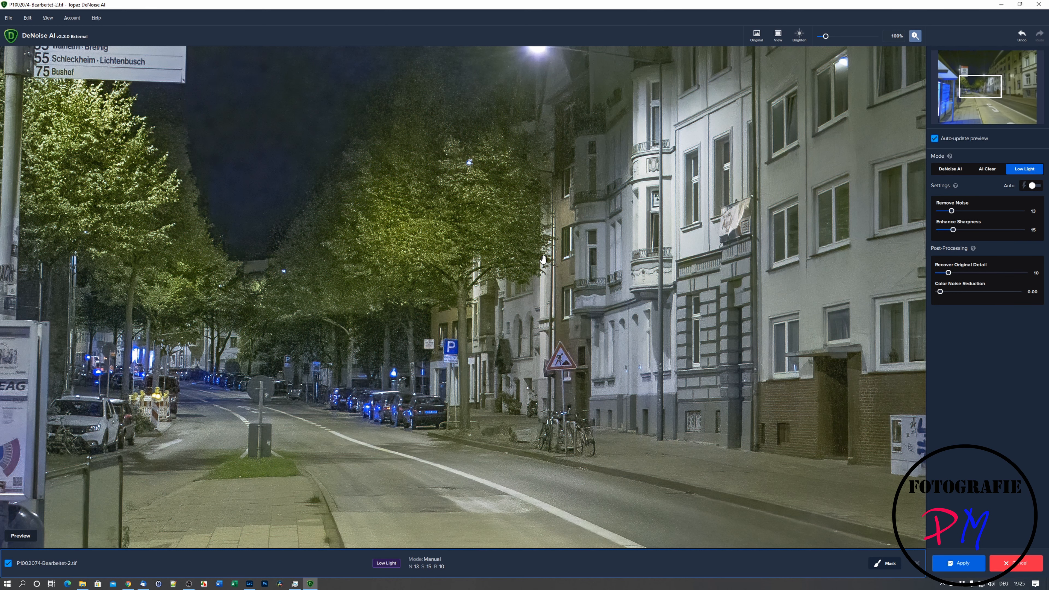
{"action": "scroll", "coordinate": [543, 270], "scroll_direction": "up", "scroll_amount": 3}
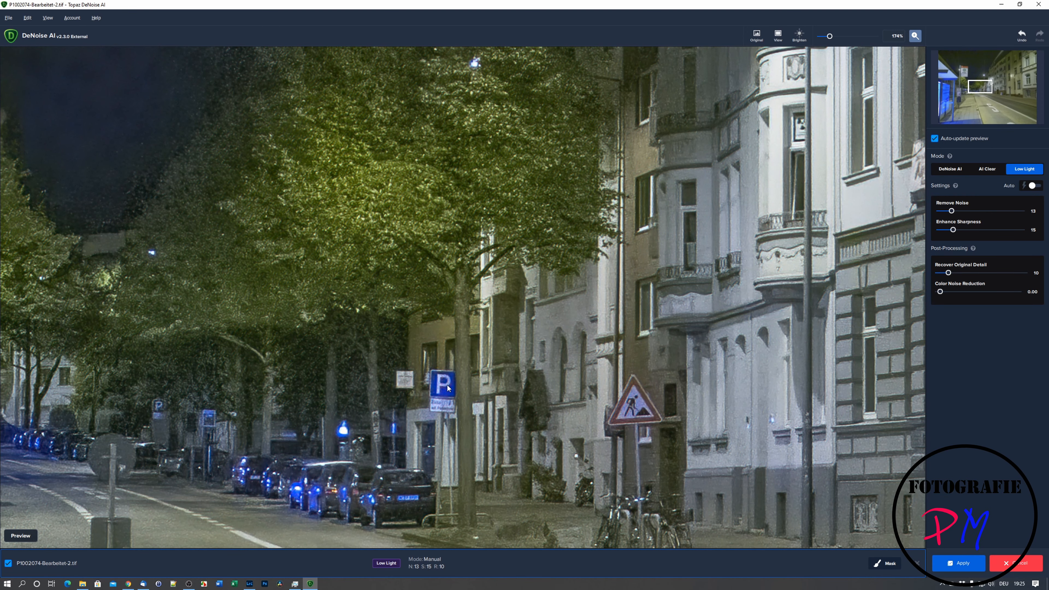
{"action": "key", "text": "space"}
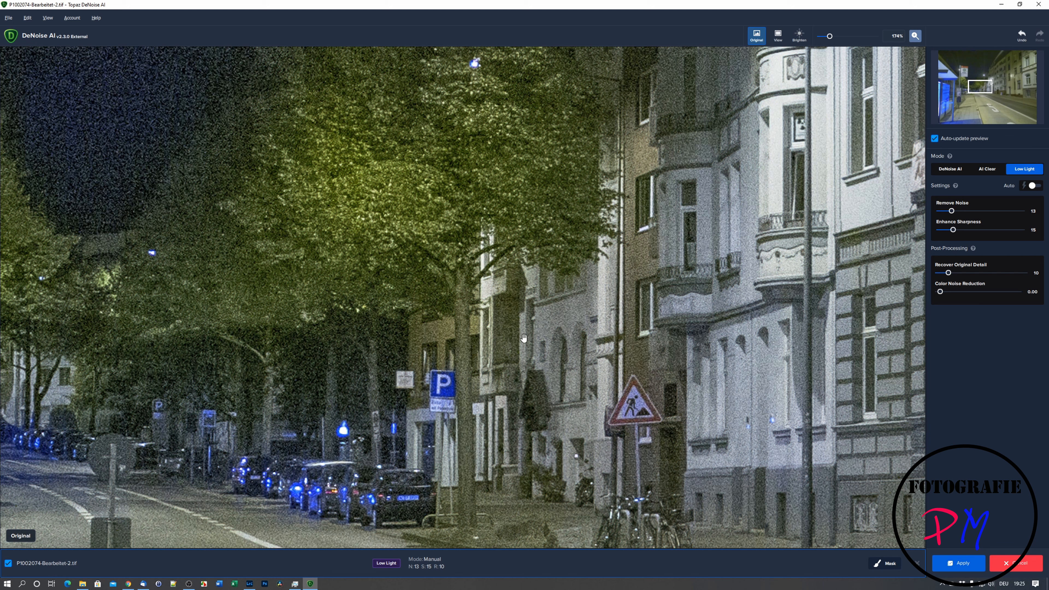